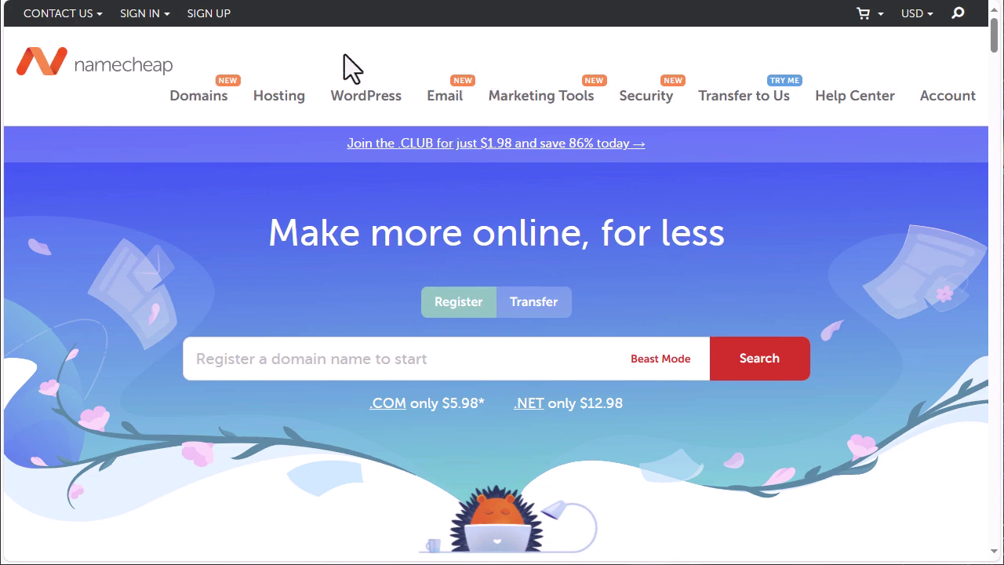
Step: Open the Create An Account sign-up form and scroll through its fields
{"action": "left_click", "coordinate": [210, 16]}
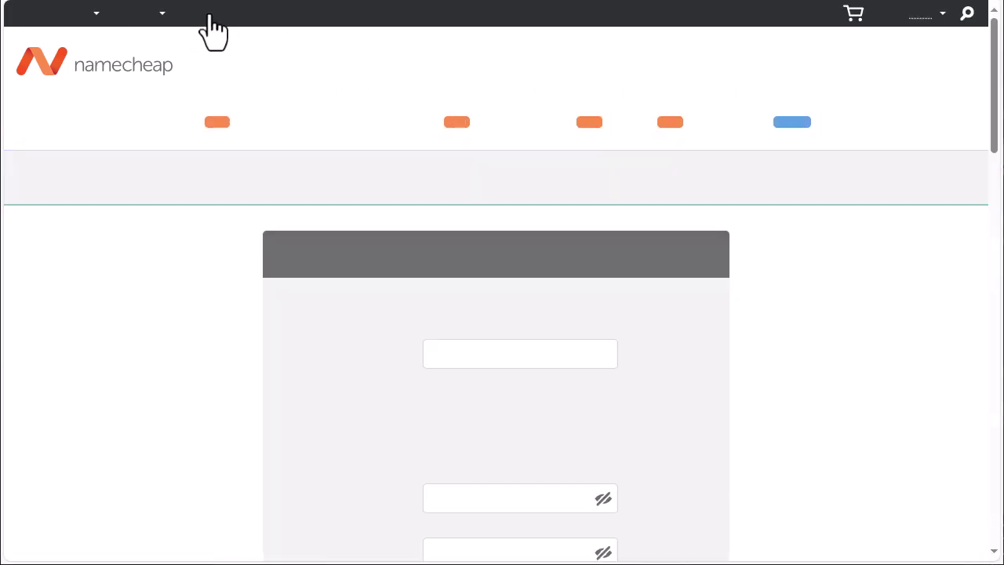
{"action": "scroll", "coordinate": [861, 290], "scroll_direction": "down", "scroll_amount": 1}
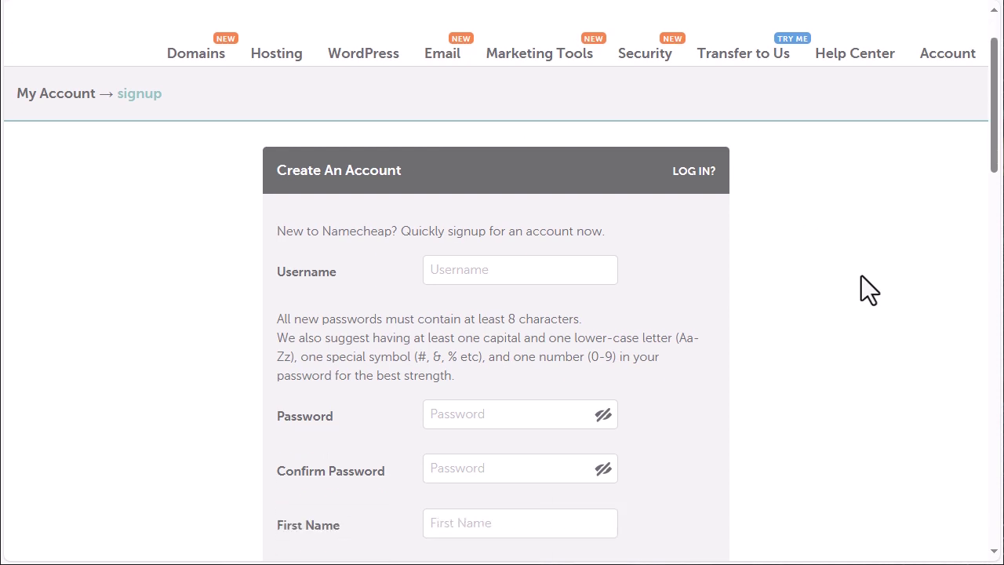
{"action": "scroll", "coordinate": [861, 290], "scroll_direction": "down", "scroll_amount": 2}
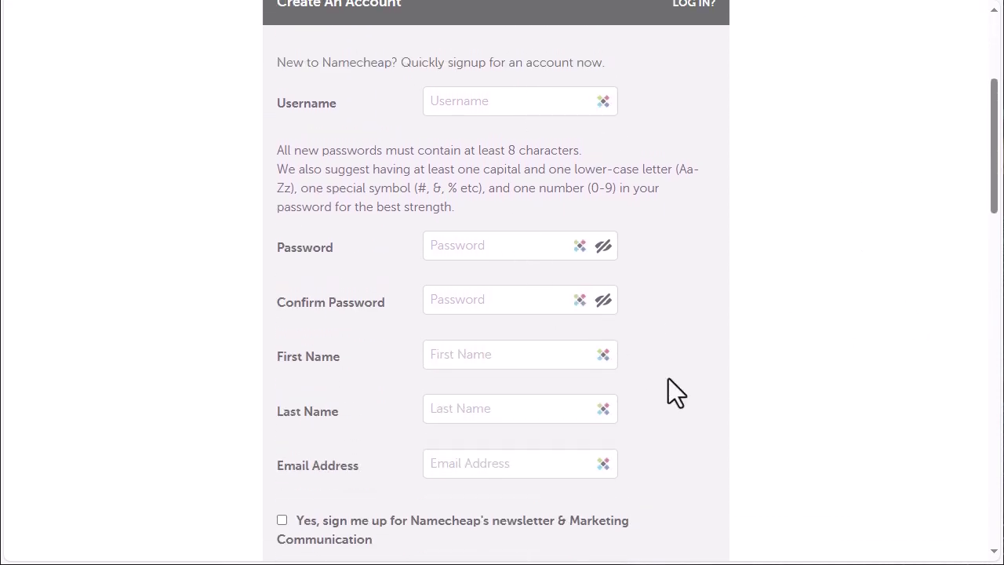
{"action": "scroll", "coordinate": [700, 348], "scroll_direction": "down", "scroll_amount": 2}
{"action": "scroll", "coordinate": [700, 348], "scroll_direction": "up", "scroll_amount": 1}
{"action": "scroll", "coordinate": [700, 348], "scroll_direction": "up", "scroll_amount": 4}
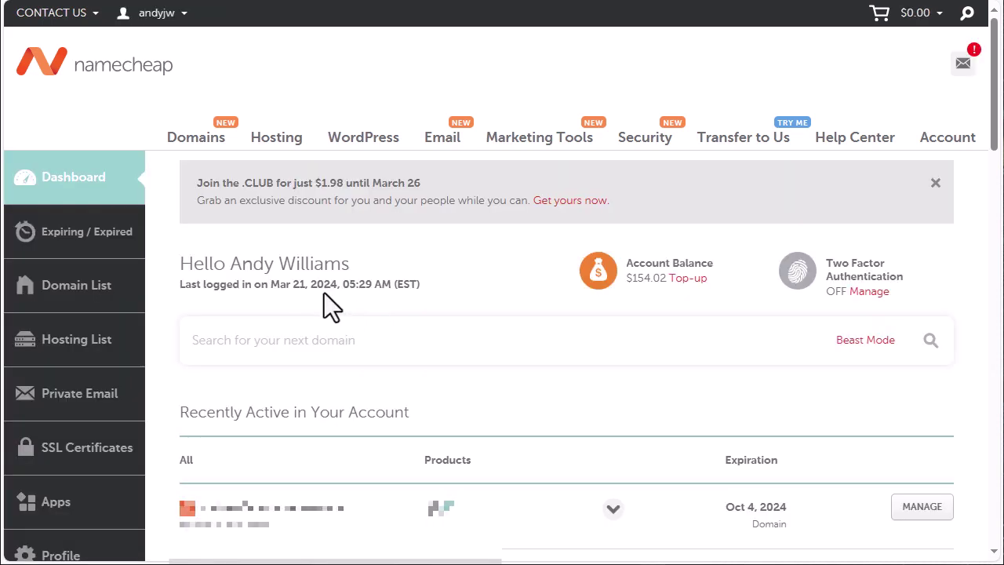
Step: Search for ketogenicdiet.com on the Domain Name Search page
{"action": "mouse_move", "coordinate": [196, 137]}
{"action": "left_click", "coordinate": [207, 188]}
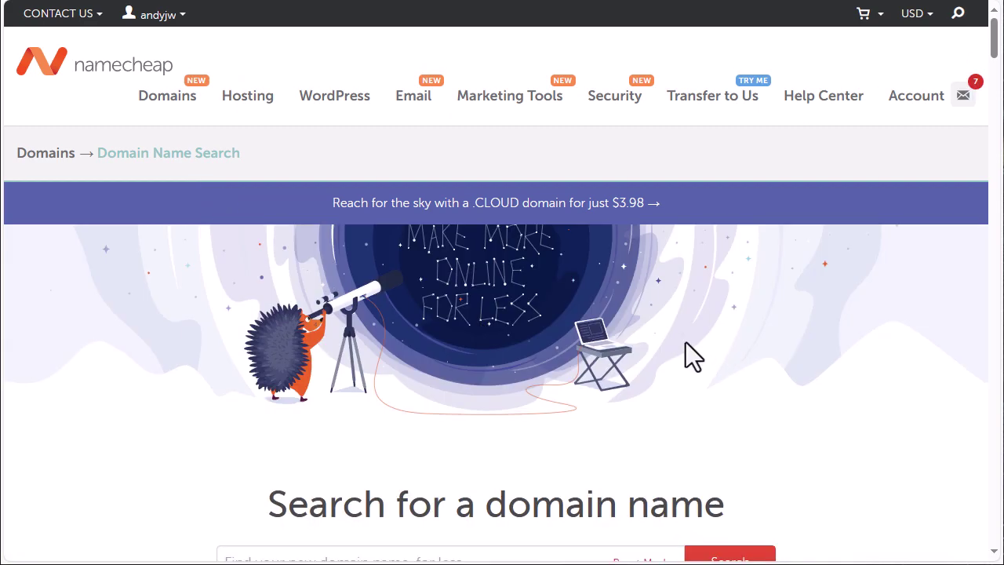
{"action": "scroll", "coordinate": [738, 400], "scroll_direction": "down", "scroll_amount": 3}
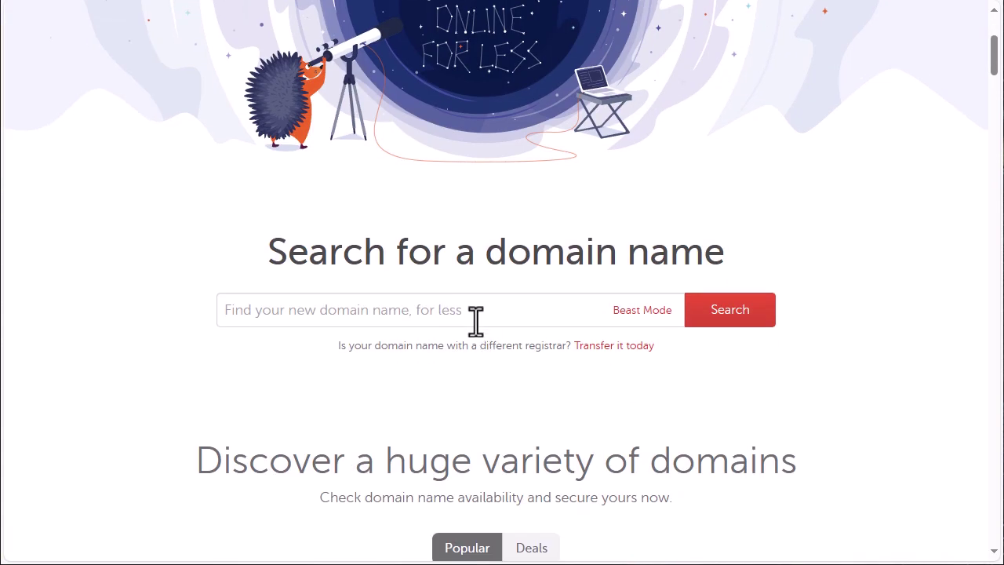
{"action": "left_click", "coordinate": [473, 309]}
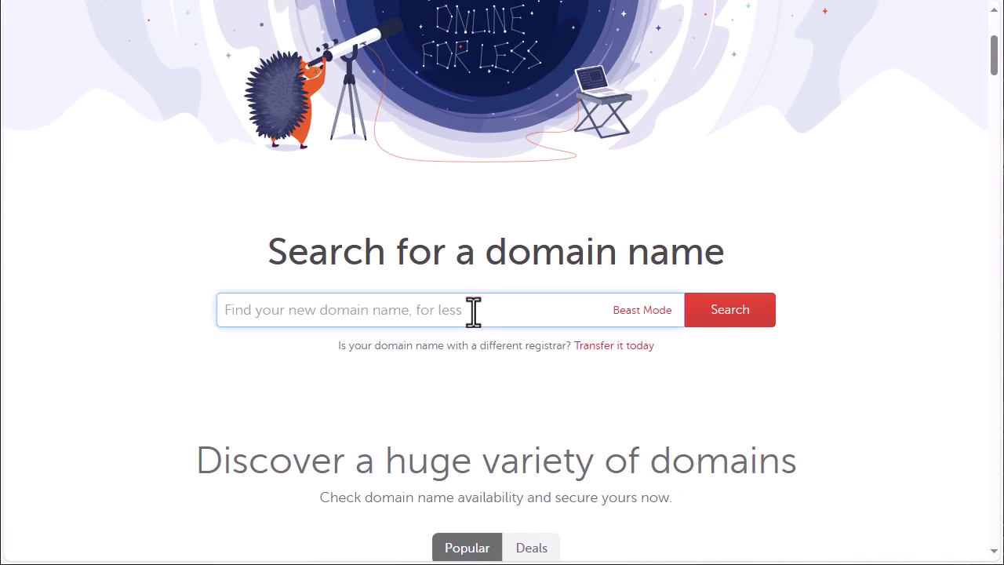
{"action": "type", "text": "k"}
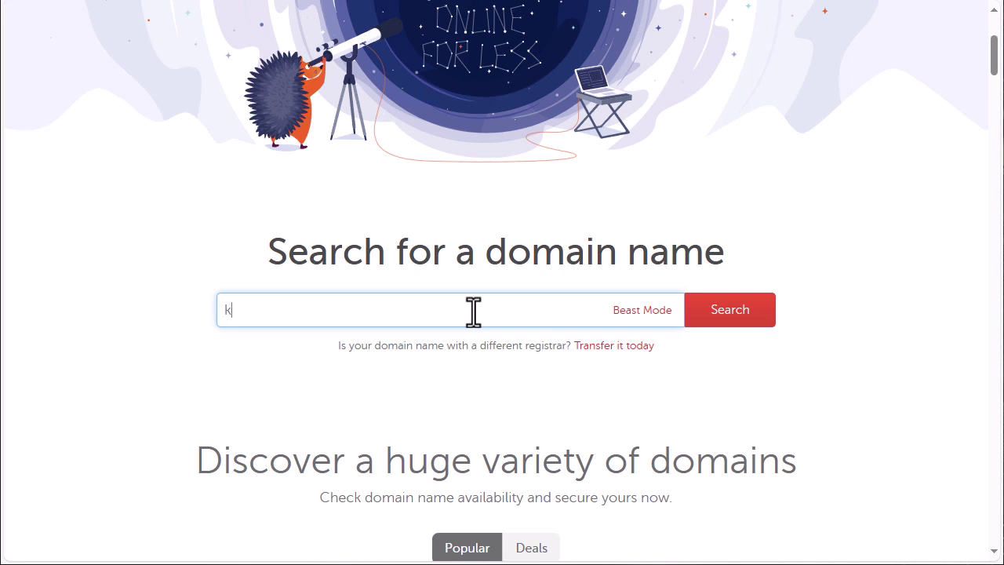
{"action": "type", "text": "etogenicx"}
{"action": "key", "text": "BackSpace"}
{"action": "type", "text": "de"}
{"action": "key", "text": "BackSpace"}
{"action": "type", "text": "iet.com"}
{"action": "left_click", "coordinate": [729, 312]}
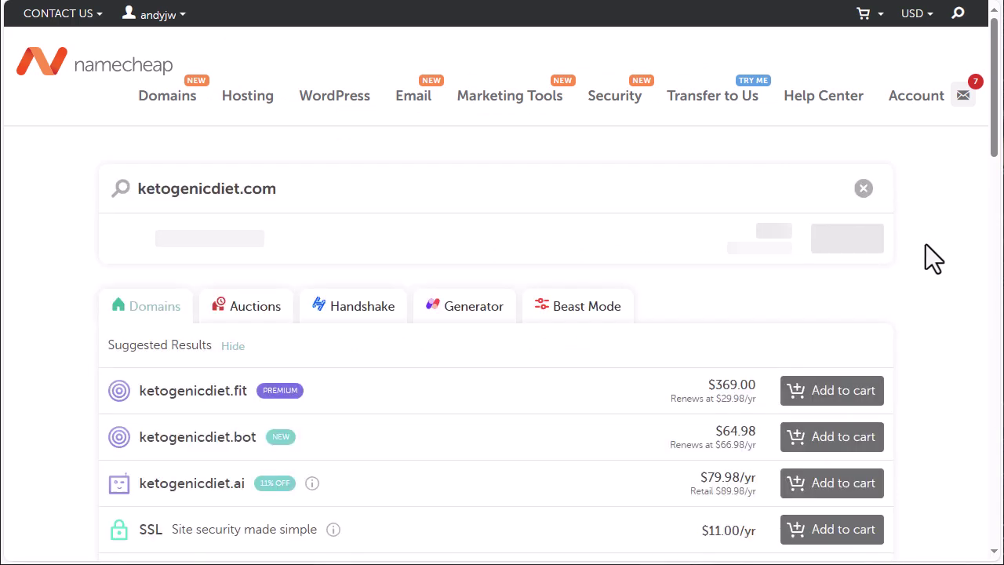
Step: Review the taken ketogenicdiet.com result and alternative extensions, then return to a fresh search
{"action": "scroll", "coordinate": [918, 262], "scroll_direction": "down", "scroll_amount": 1}
{"action": "scroll", "coordinate": [915, 263], "scroll_direction": "down", "scroll_amount": 2}
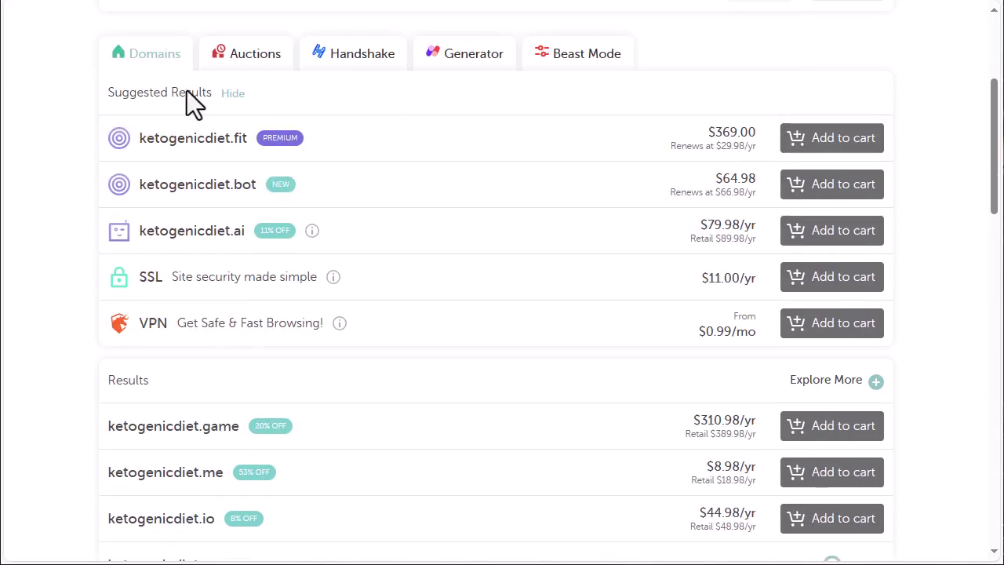
{"action": "scroll", "coordinate": [396, 266], "scroll_direction": "down", "scroll_amount": 2}
{"action": "scroll", "coordinate": [396, 262], "scroll_direction": "down", "scroll_amount": 2}
{"action": "scroll", "coordinate": [396, 262], "scroll_direction": "down", "scroll_amount": 1}
{"action": "scroll", "coordinate": [396, 263], "scroll_direction": "down", "scroll_amount": 3}
{"action": "scroll", "coordinate": [395, 263], "scroll_direction": "down", "scroll_amount": 3}
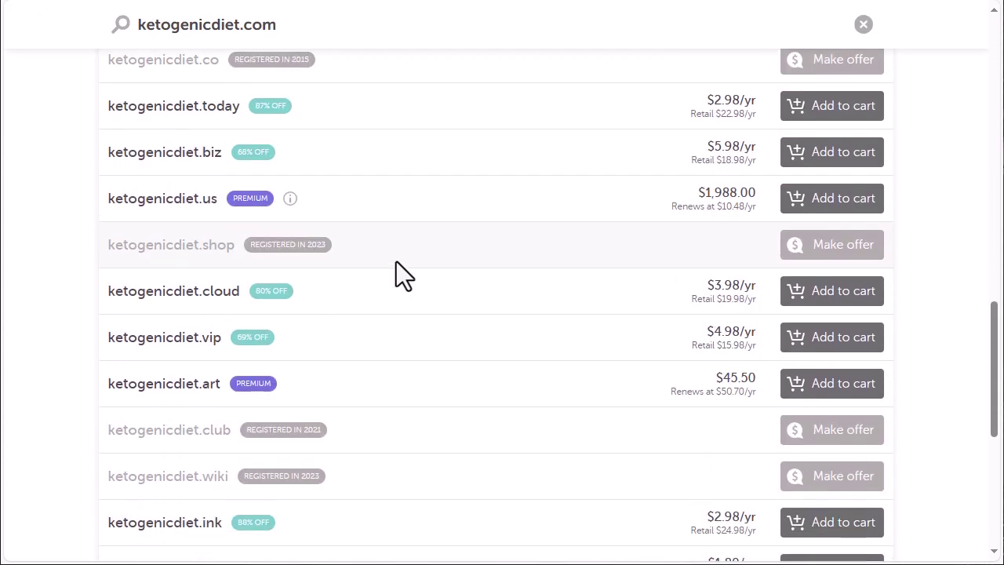
{"action": "scroll", "coordinate": [396, 262], "scroll_direction": "down", "scroll_amount": 3}
{"action": "scroll", "coordinate": [396, 262], "scroll_direction": "up", "scroll_amount": 5}
{"action": "scroll", "coordinate": [396, 261], "scroll_direction": "up", "scroll_amount": 5}
{"action": "scroll", "coordinate": [396, 261], "scroll_direction": "up", "scroll_amount": 3}
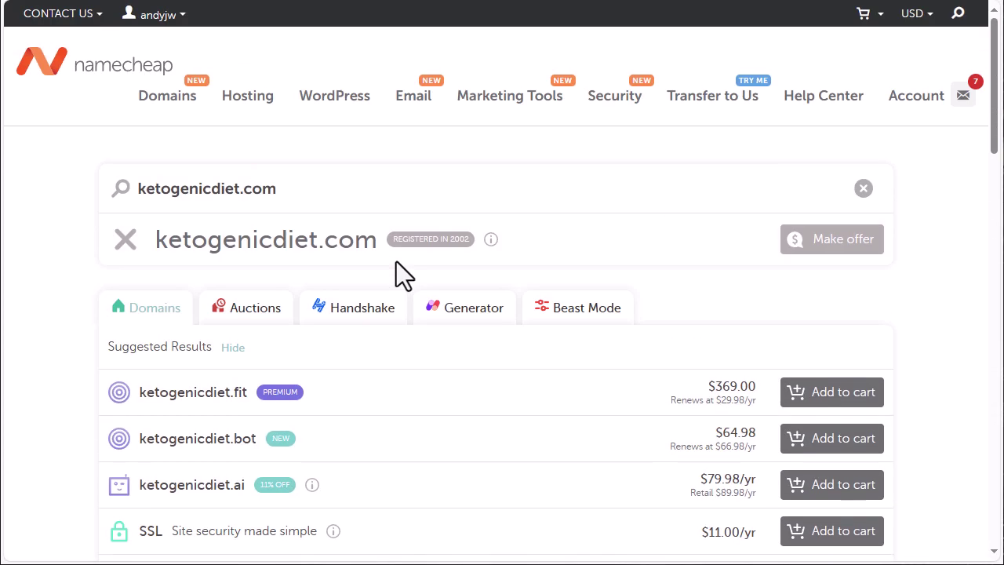
{"action": "left_click", "coordinate": [79, 51]}
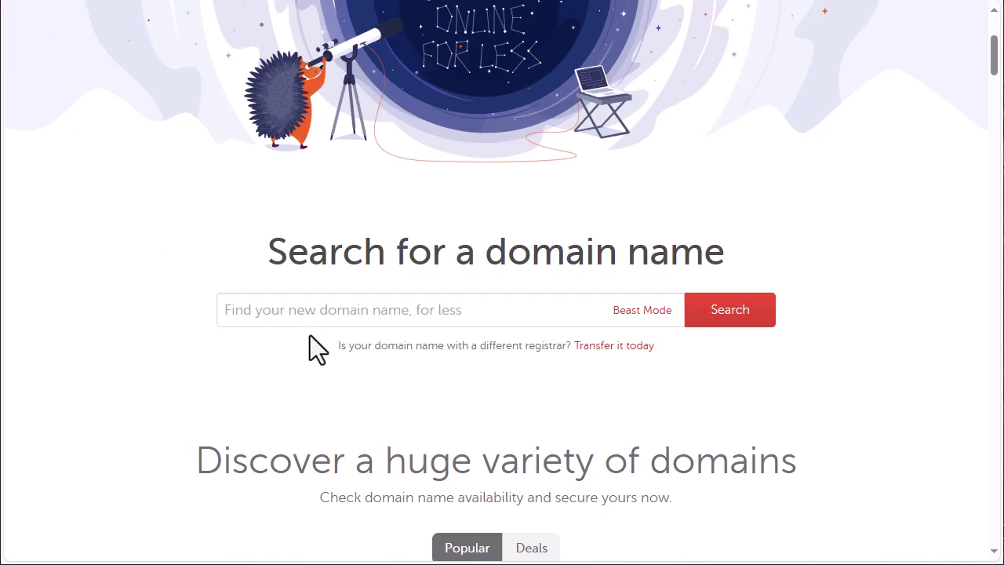
Step: Search teachingxyz.com, find it available at $10.28/yr, and highlight the NEWCOM598 promo code
{"action": "left_click", "coordinate": [295, 296]}
{"action": "type", "text": "te"}
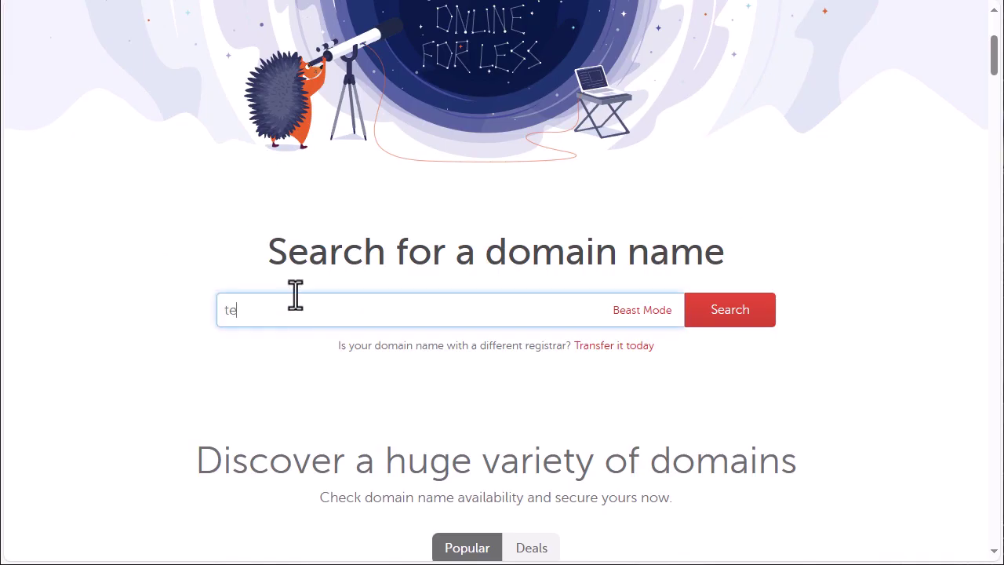
{"action": "type", "text": "aching"}
{"action": "type", "text": "x"}
{"action": "type", "text": "yz"}
{"action": "type", "text": ".com"}
{"action": "left_click", "coordinate": [726, 316]}
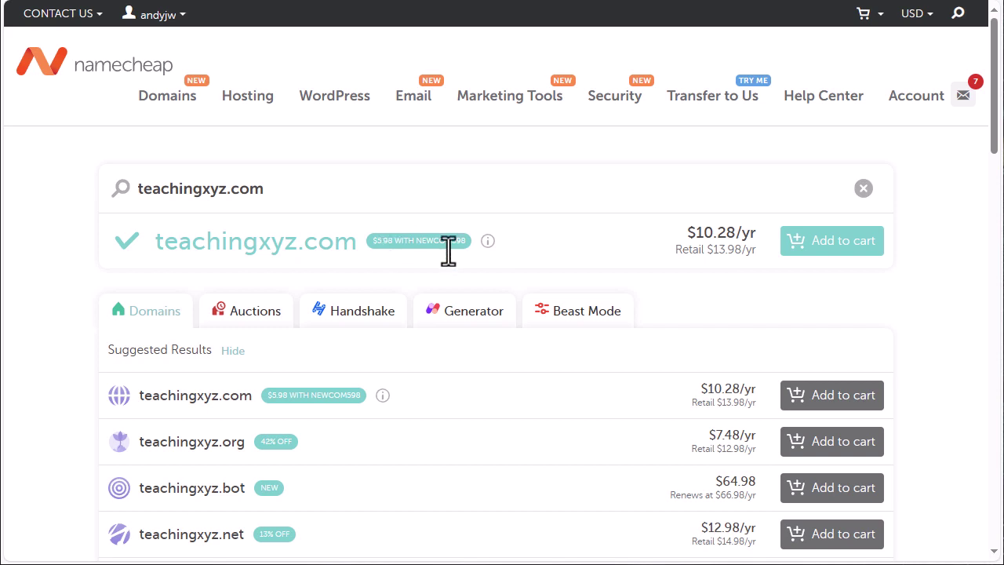
{"action": "mouse_move", "coordinate": [416, 239]}
{"action": "left_mouse_down"}
{"action": "mouse_move", "coordinate": [447, 241]}
{"action": "mouse_move", "coordinate": [424, 241]}
{"action": "left_mouse_up"}
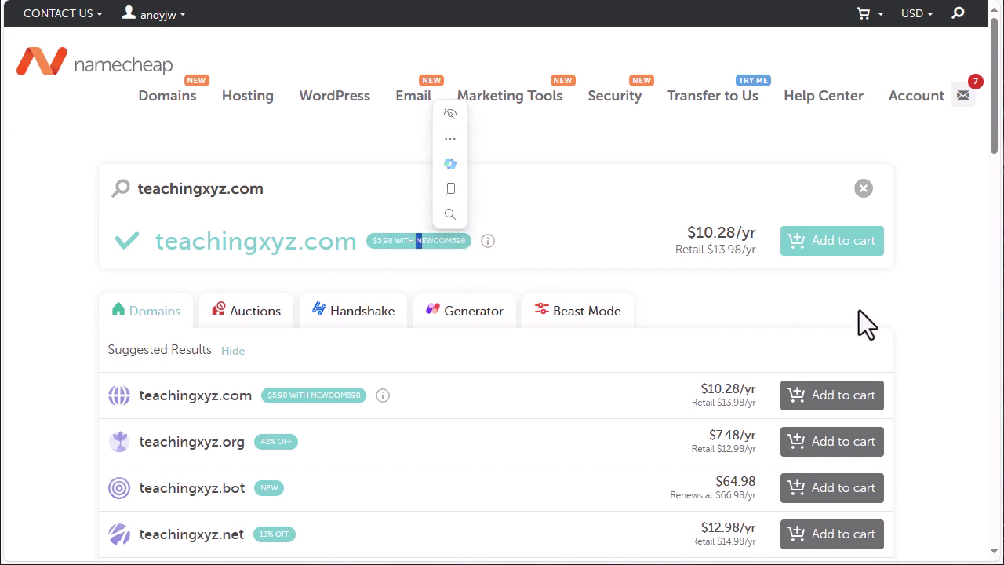
Step: Add teachingxyz.com to the cart for $10.46 and browse the add-on offers
{"action": "left_click", "coordinate": [835, 240]}
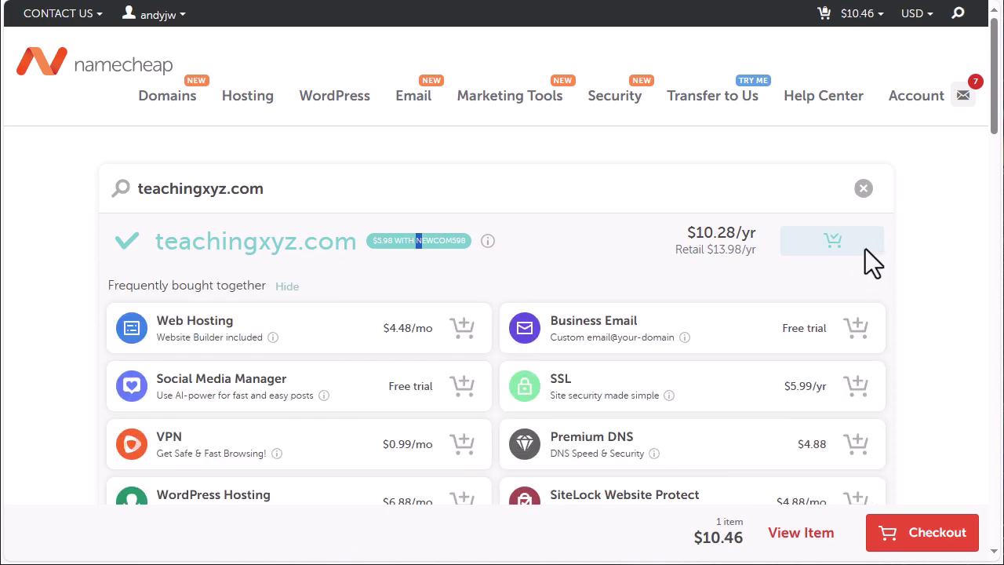
{"action": "scroll", "coordinate": [952, 180], "scroll_direction": "down", "scroll_amount": 2}
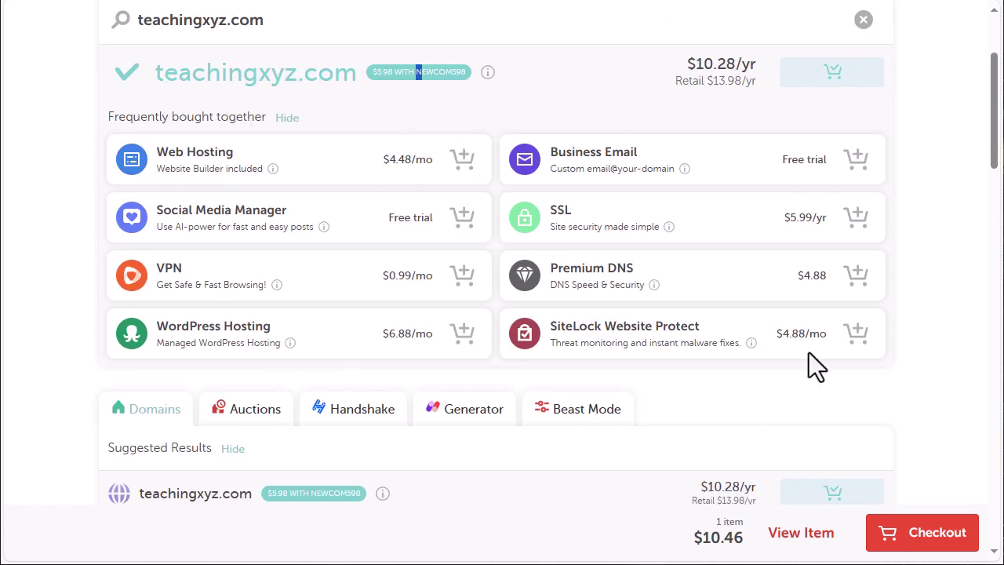
{"action": "scroll", "coordinate": [956, 125], "scroll_direction": "down", "scroll_amount": 1}
{"action": "scroll", "coordinate": [961, 134], "scroll_direction": "down", "scroll_amount": 4}
{"action": "scroll", "coordinate": [961, 133], "scroll_direction": "down", "scroll_amount": 2}
{"action": "scroll", "coordinate": [952, 121], "scroll_direction": "down", "scroll_amount": 5}
{"action": "scroll", "coordinate": [953, 121], "scroll_direction": "down", "scroll_amount": 5}
{"action": "scroll", "coordinate": [952, 121], "scroll_direction": "down", "scroll_amount": 5}
{"action": "scroll", "coordinate": [953, 120], "scroll_direction": "up", "scroll_amount": 15}
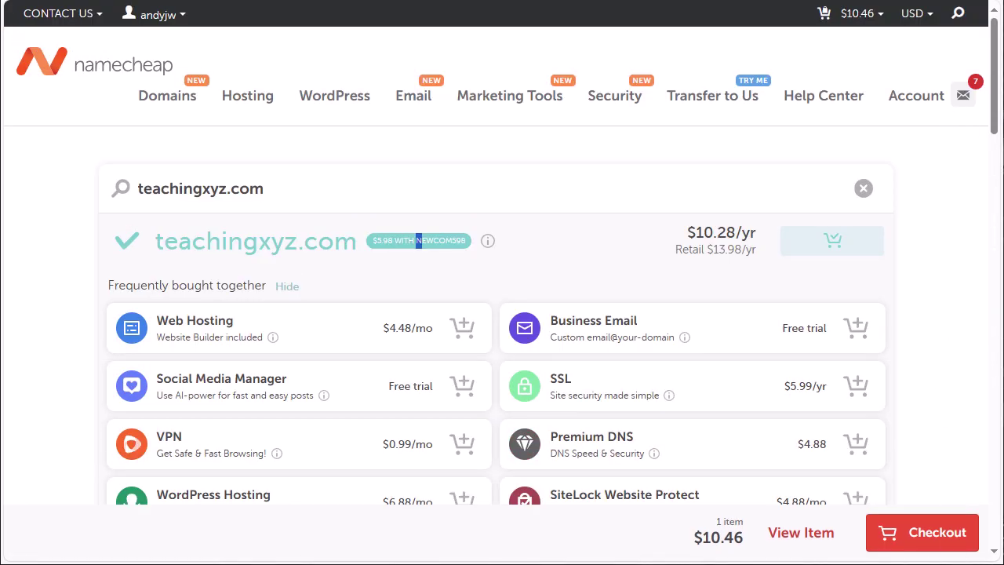
Step: At checkout, keep the 1-year registration and turn on auto-renew
{"action": "left_click", "coordinate": [943, 541]}
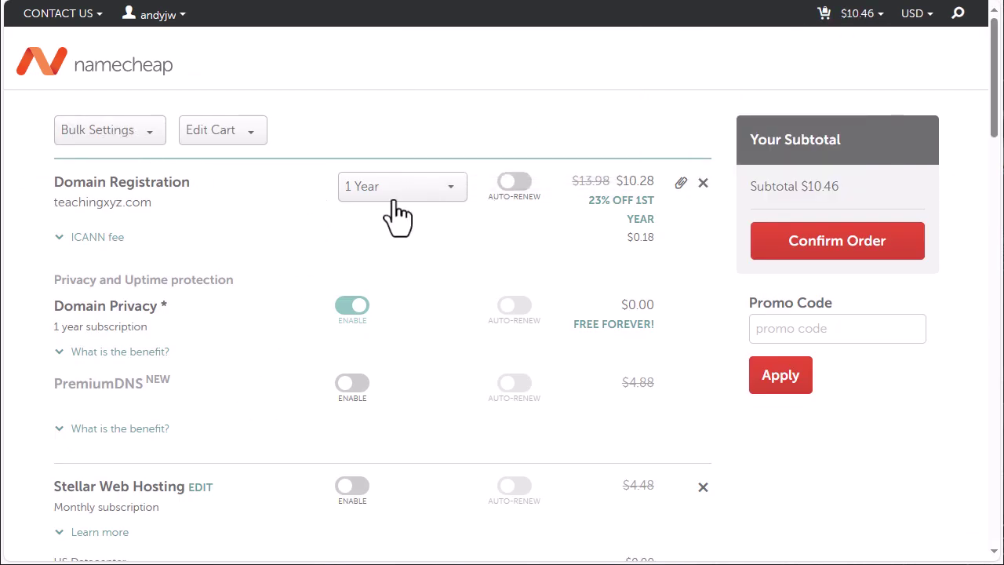
{"action": "left_click", "coordinate": [410, 190]}
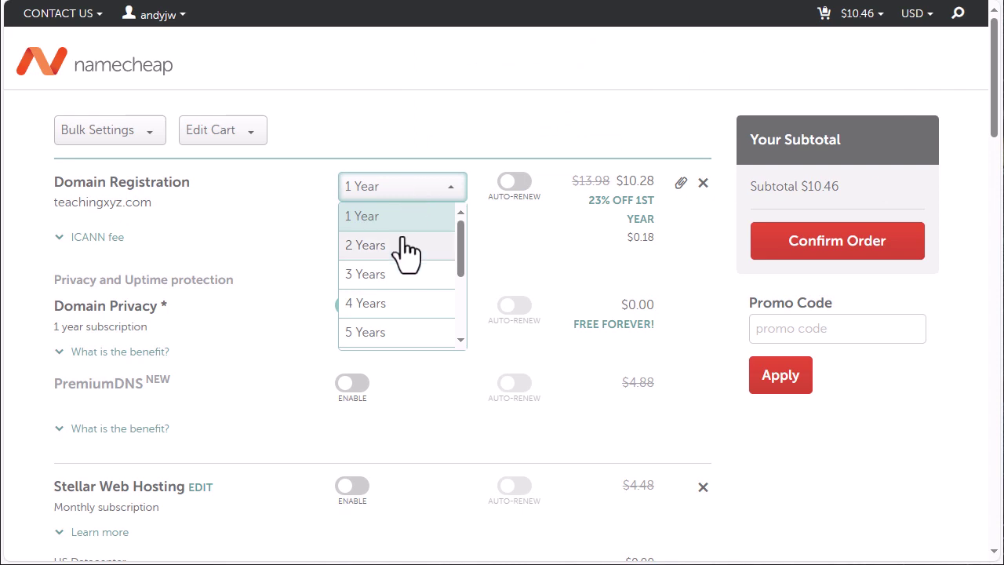
{"action": "mouse_move", "coordinate": [460, 228]}
{"action": "left_mouse_down"}
{"action": "mouse_move", "coordinate": [454, 339]}
{"action": "mouse_move", "coordinate": [449, 196]}
{"action": "left_mouse_up"}
{"action": "left_click", "coordinate": [402, 220]}
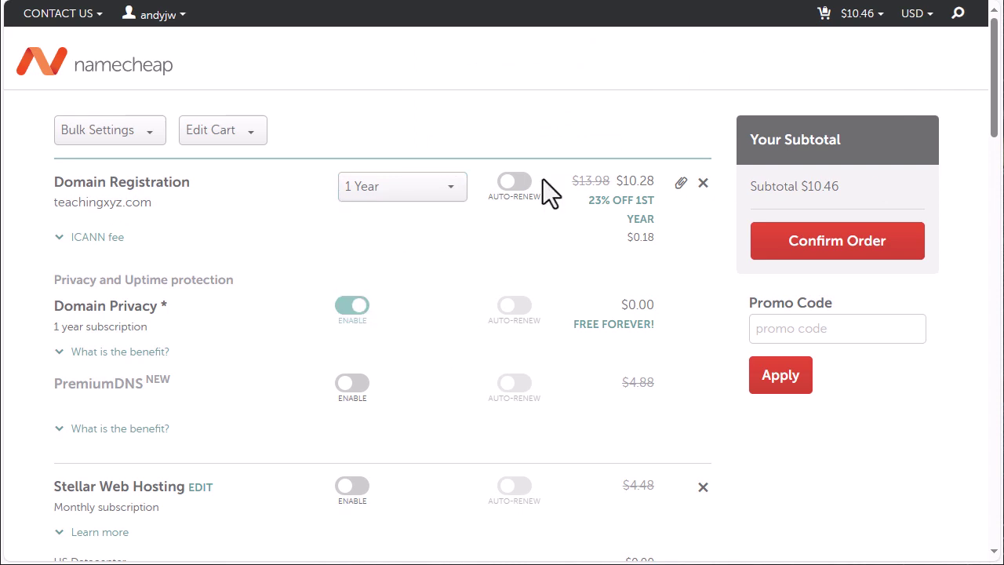
{"action": "left_click", "coordinate": [518, 182]}
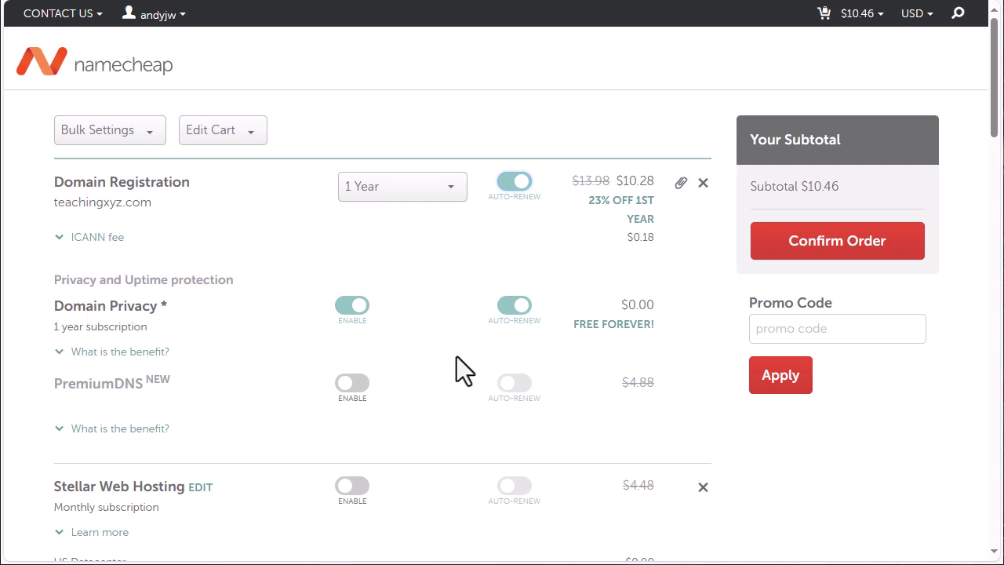
Step: Remove Stellar Web Hosting from the order and confirm it
{"action": "left_click", "coordinate": [601, 323]}
{"action": "scroll", "coordinate": [763, 399], "scroll_direction": "down", "scroll_amount": 2}
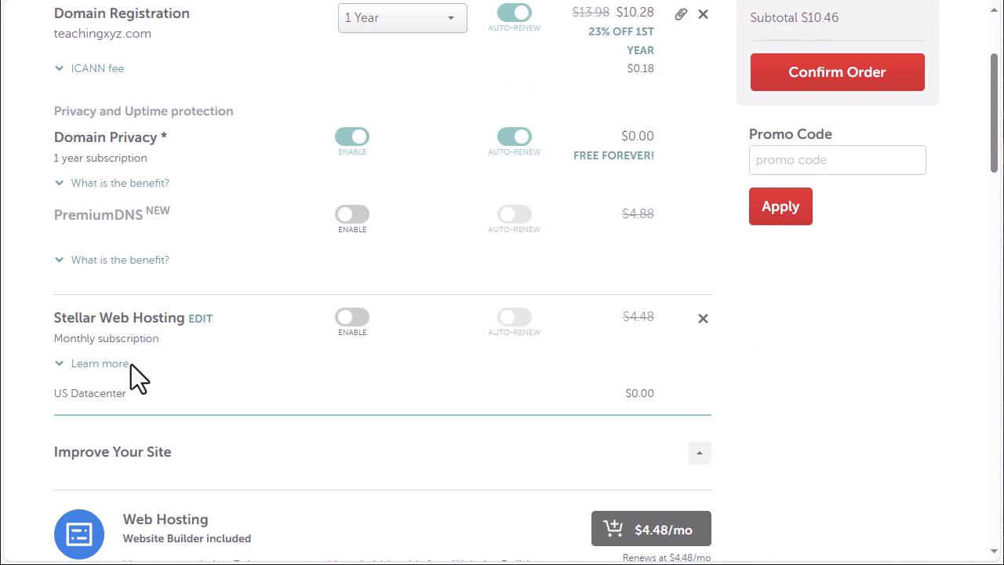
{"action": "left_click", "coordinate": [702, 319]}
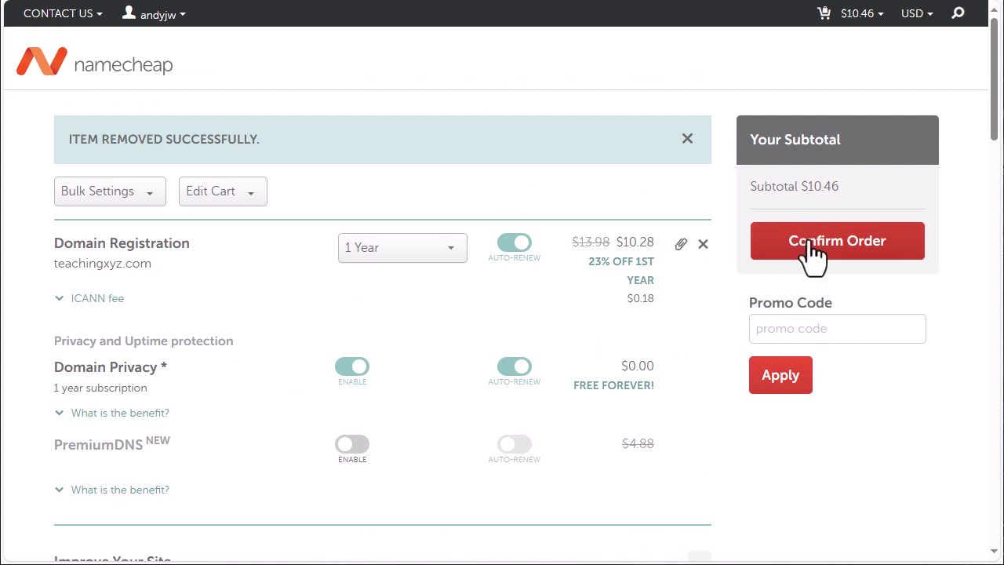
{"action": "left_click", "coordinate": [815, 249]}
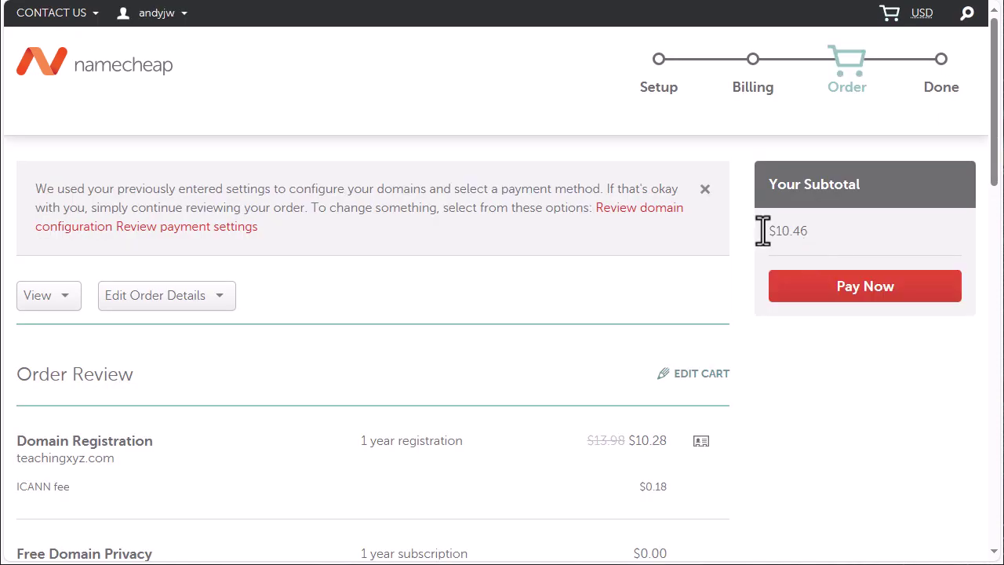
Step: Verify FUNDS payment and auto-renewal under Payment Details, then pay the $10.46 order
{"action": "scroll", "coordinate": [460, 307], "scroll_direction": "down", "scroll_amount": 2}
{"action": "scroll", "coordinate": [460, 307], "scroll_direction": "down", "scroll_amount": 1}
{"action": "scroll", "coordinate": [461, 306], "scroll_direction": "down", "scroll_amount": 2}
{"action": "scroll", "coordinate": [460, 306], "scroll_direction": "down", "scroll_amount": 2}
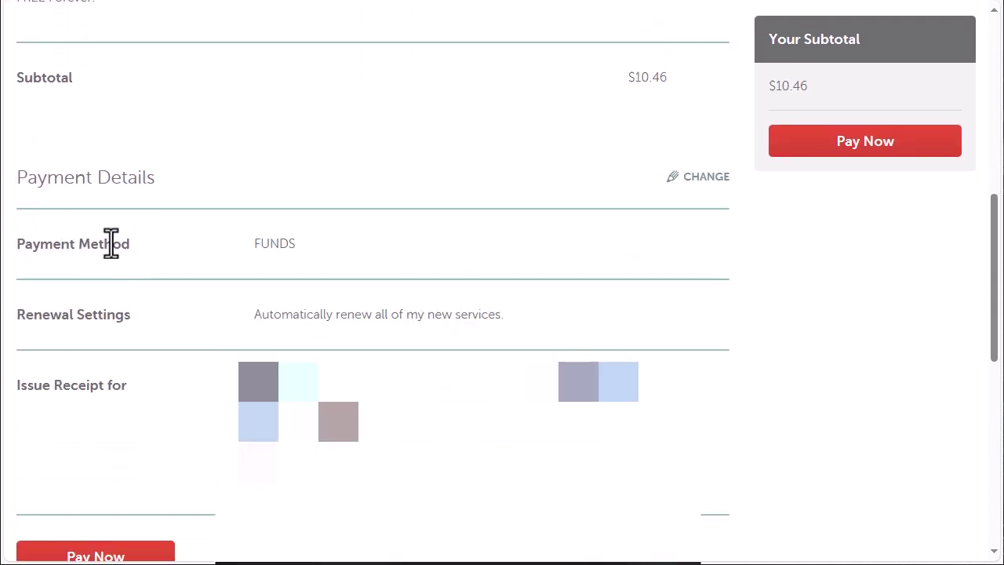
{"action": "scroll", "coordinate": [531, 342], "scroll_direction": "down", "scroll_amount": 3}
{"action": "scroll", "coordinate": [523, 339], "scroll_direction": "up", "scroll_amount": 3}
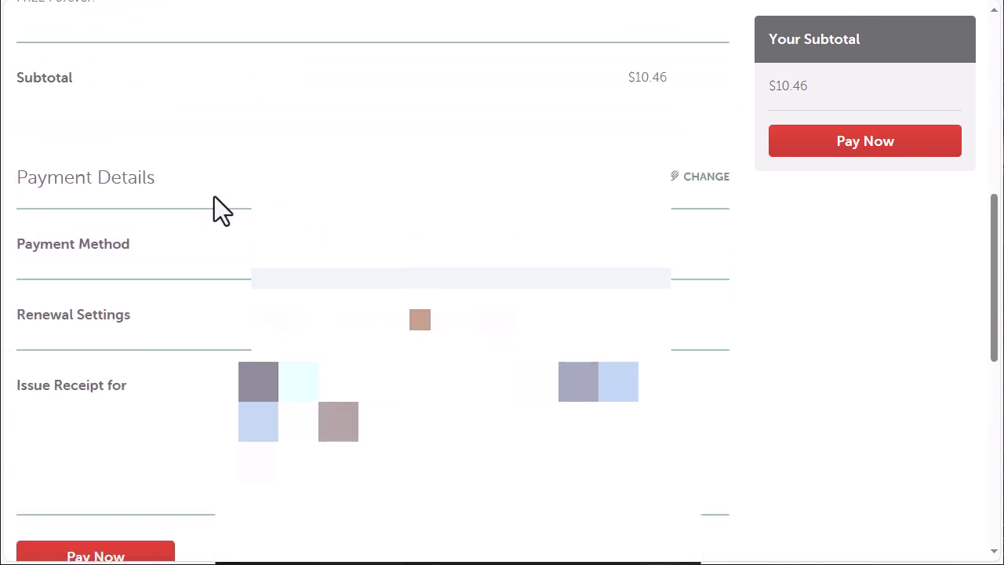
{"action": "scroll", "coordinate": [270, 265], "scroll_direction": "up", "scroll_amount": 4}
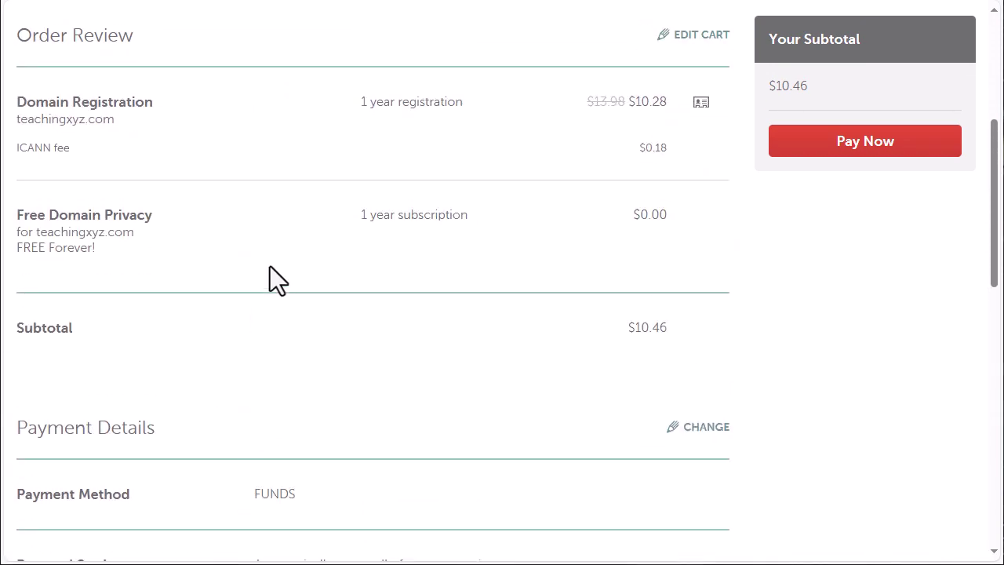
{"action": "scroll", "coordinate": [270, 266], "scroll_direction": "up", "scroll_amount": 3}
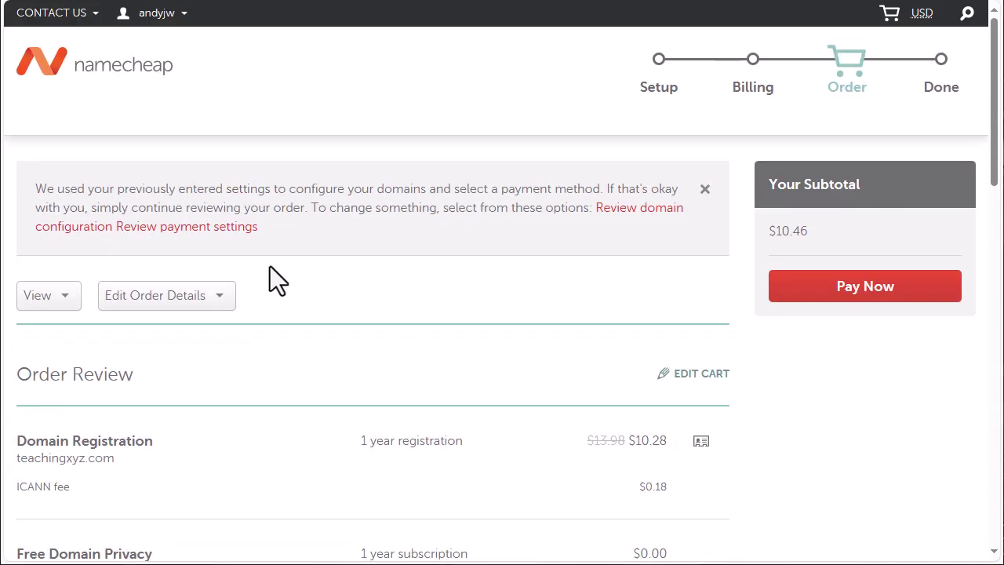
{"action": "left_click", "coordinate": [847, 290]}
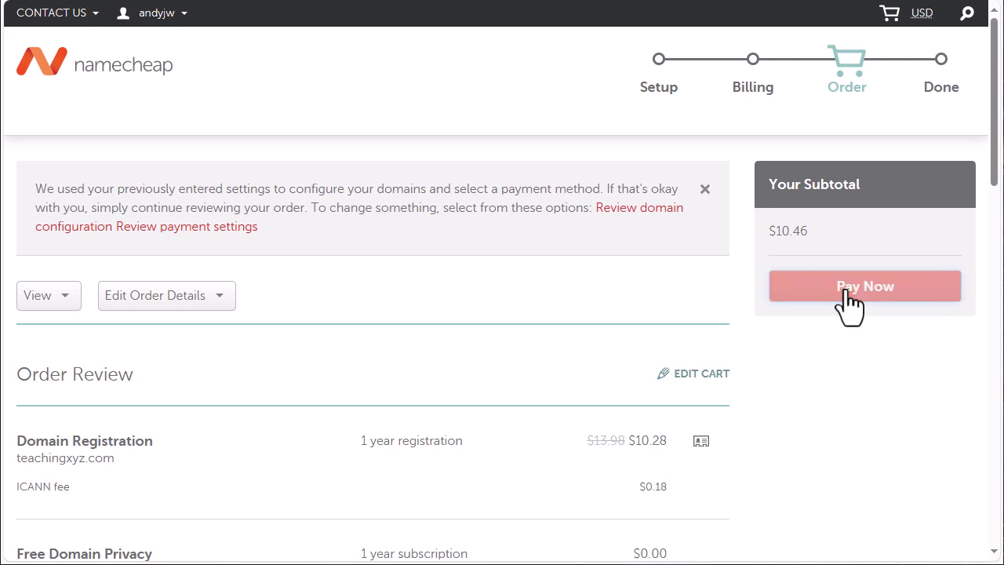